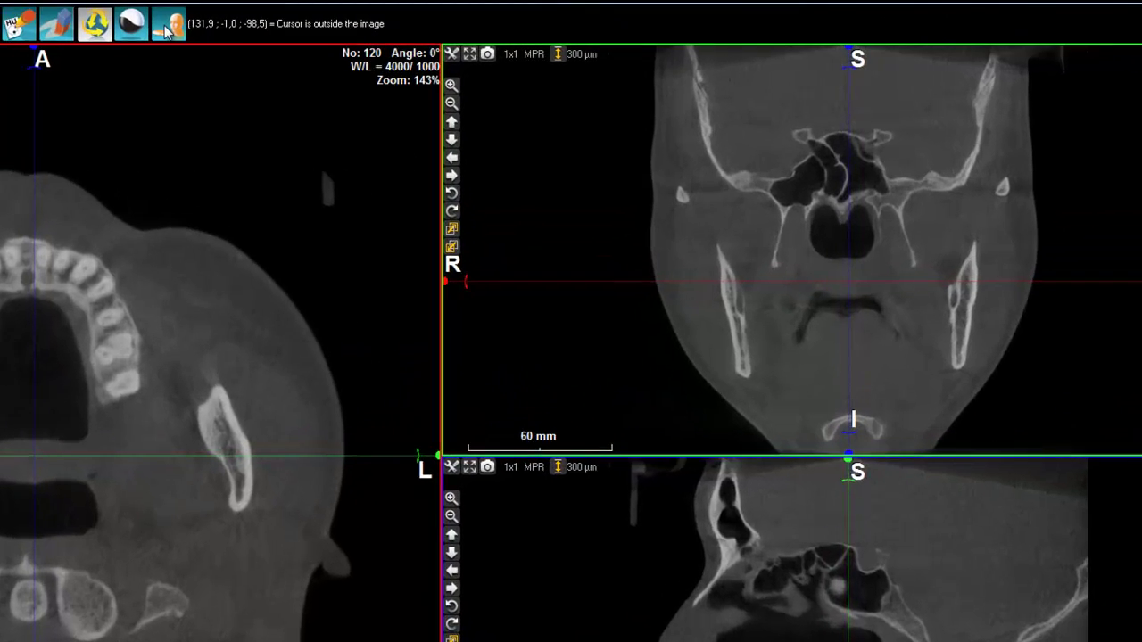
Switch to the 3D layout, load the skull volume rendering, and tilt it to another angle
click(379, 33)
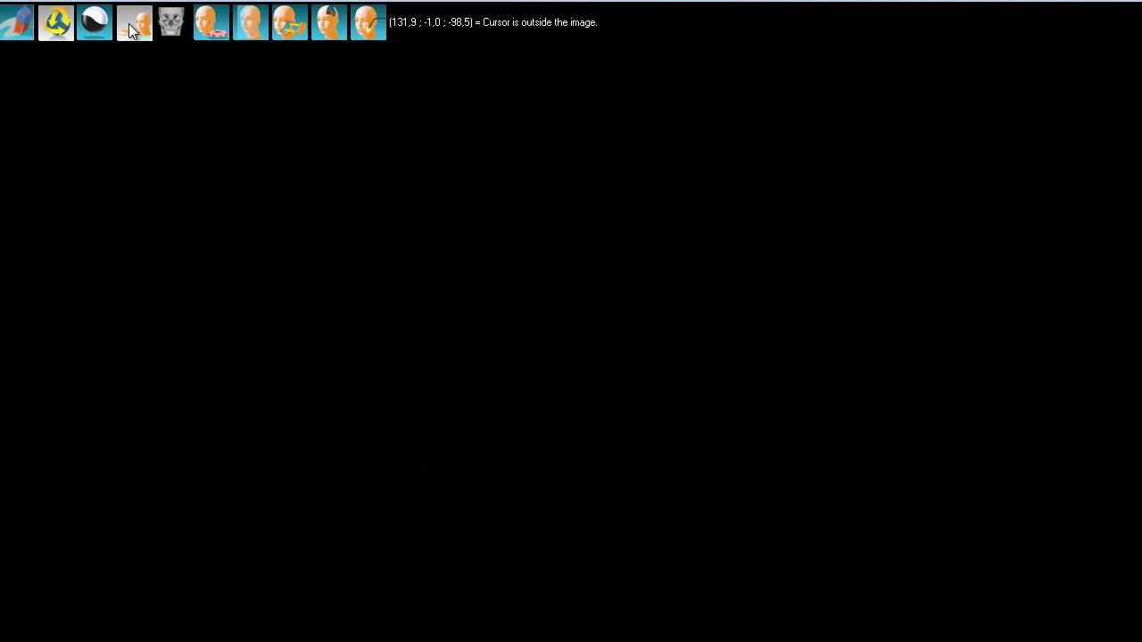
click(131, 30)
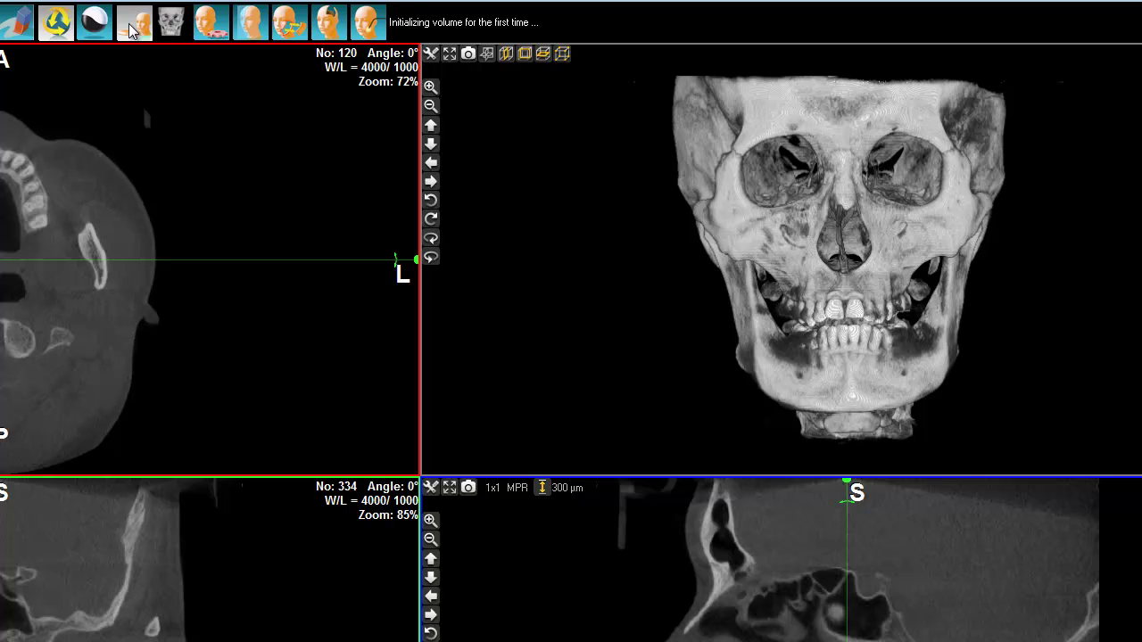
drag(876, 272, 899, 294)
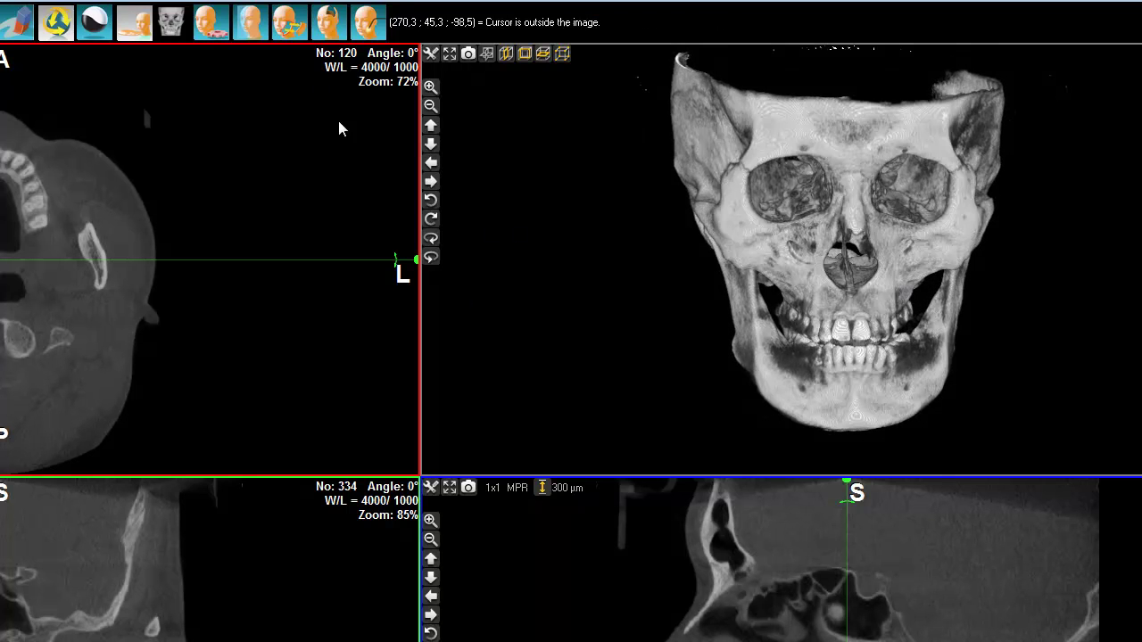
Apply the Skin Color 3D preset and turn the red skin rendering slightly
click(174, 18)
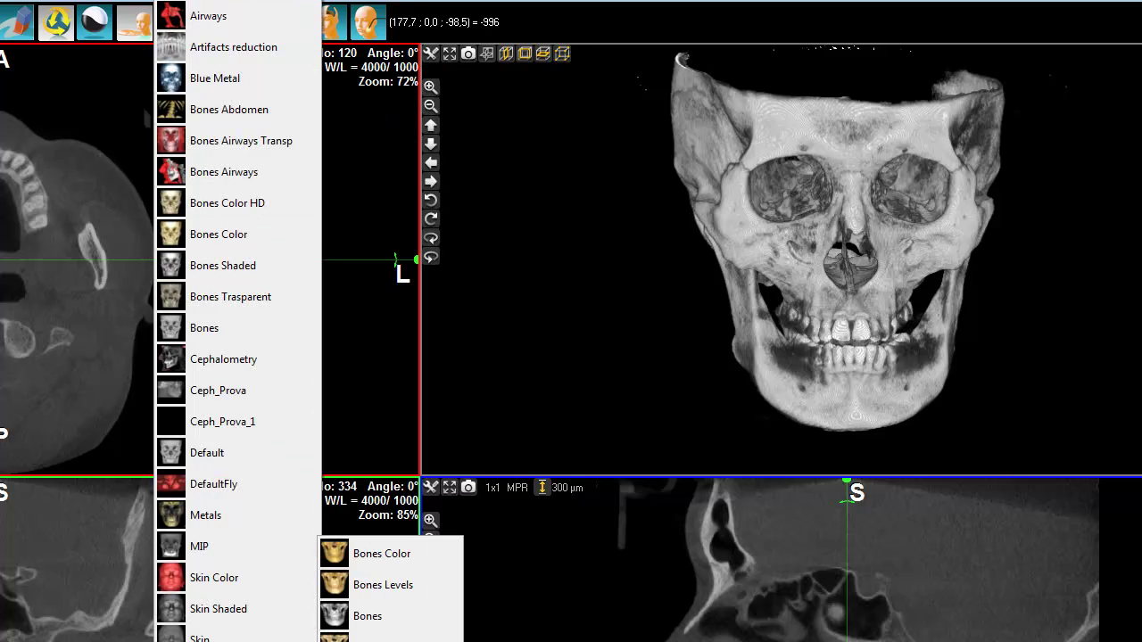
click(214, 577)
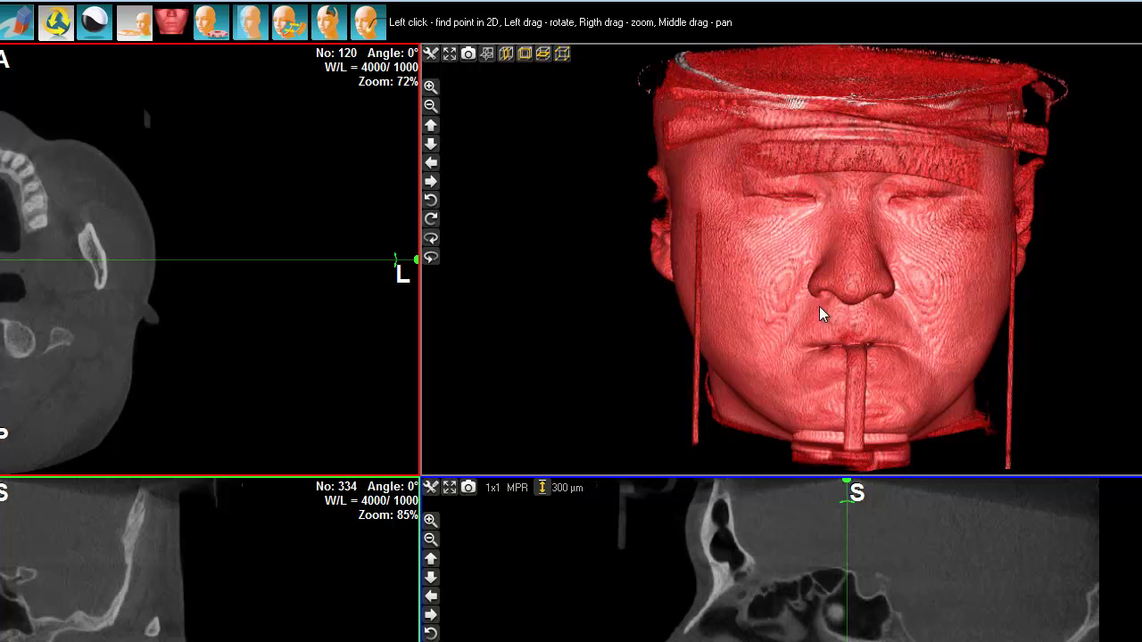
drag(762, 317, 775, 319)
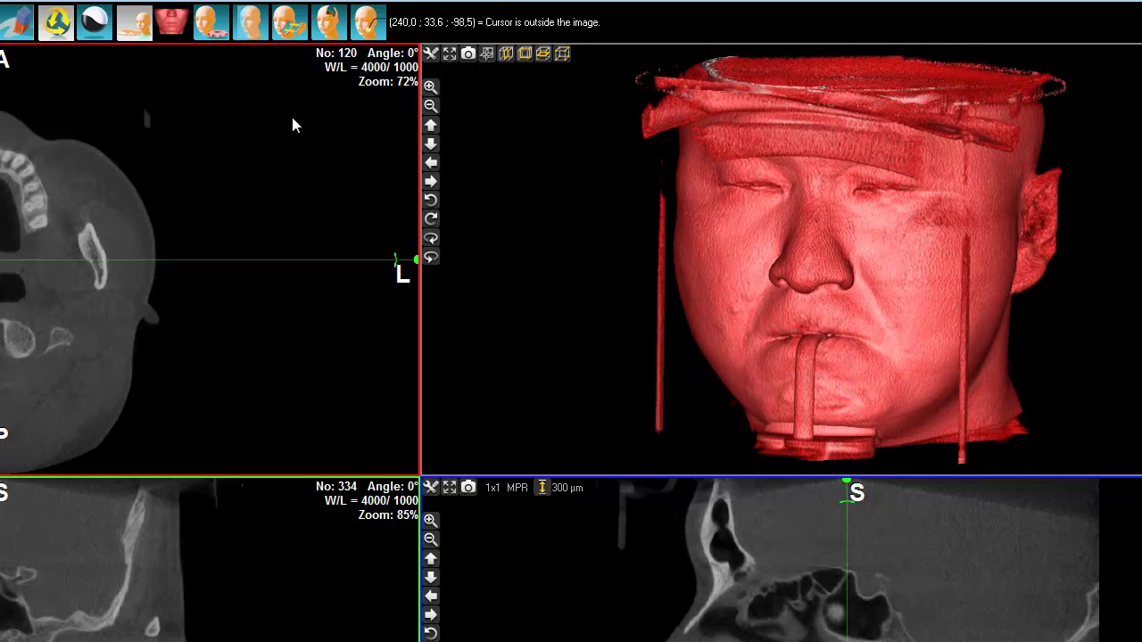
Enable trimming, cut away the front of the head in the axial view, and tilt the head forward
click(251, 33)
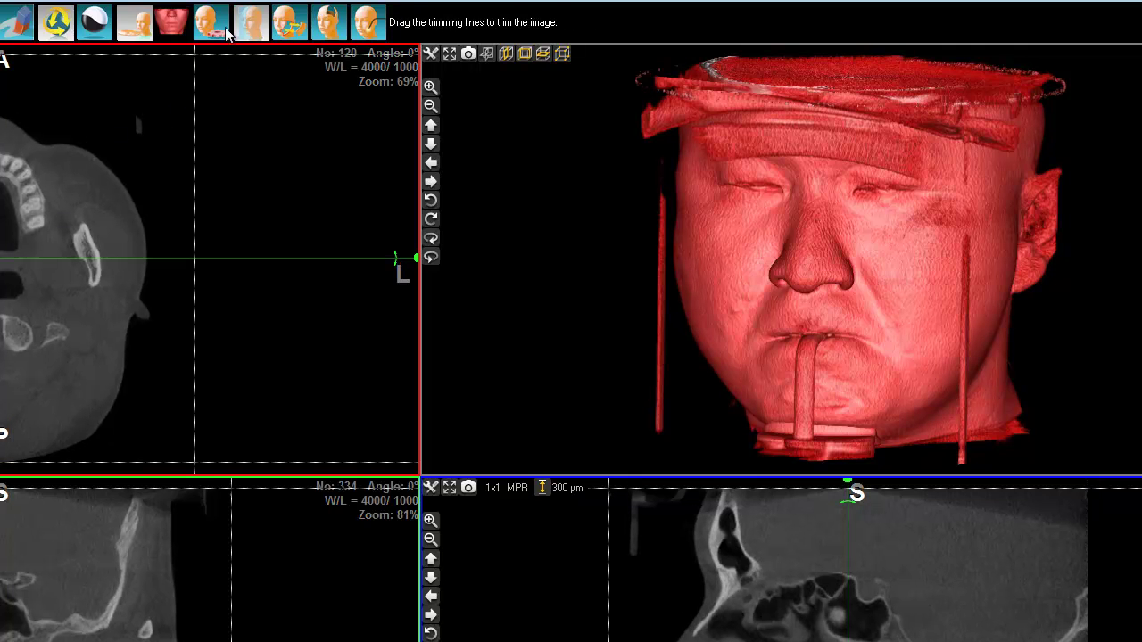
drag(128, 56, 86, 183)
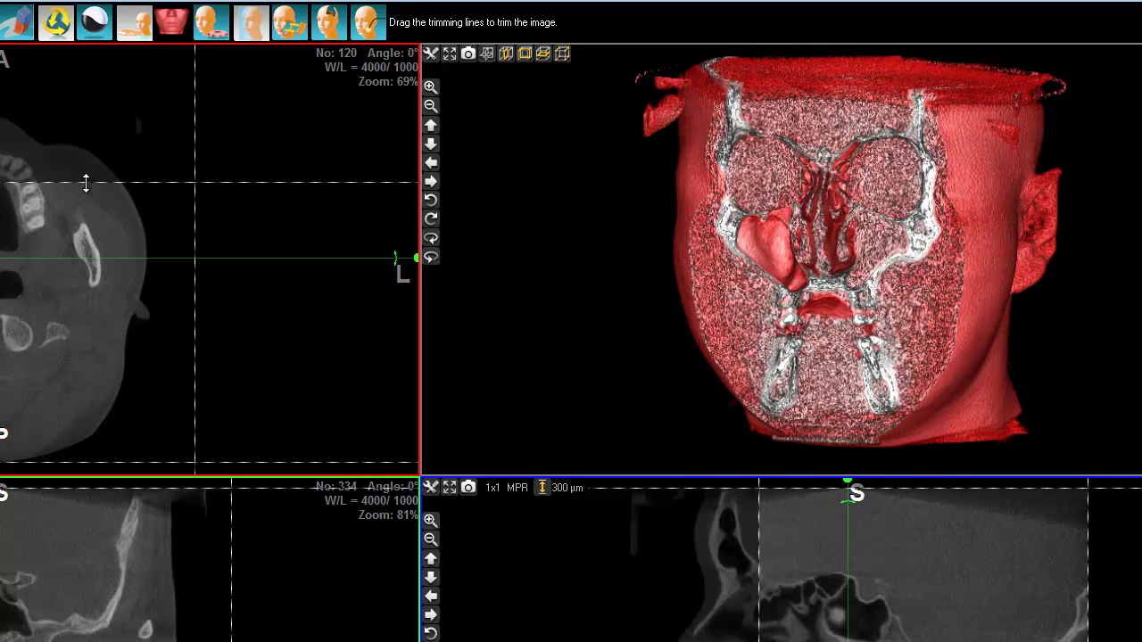
drag(801, 298, 906, 281)
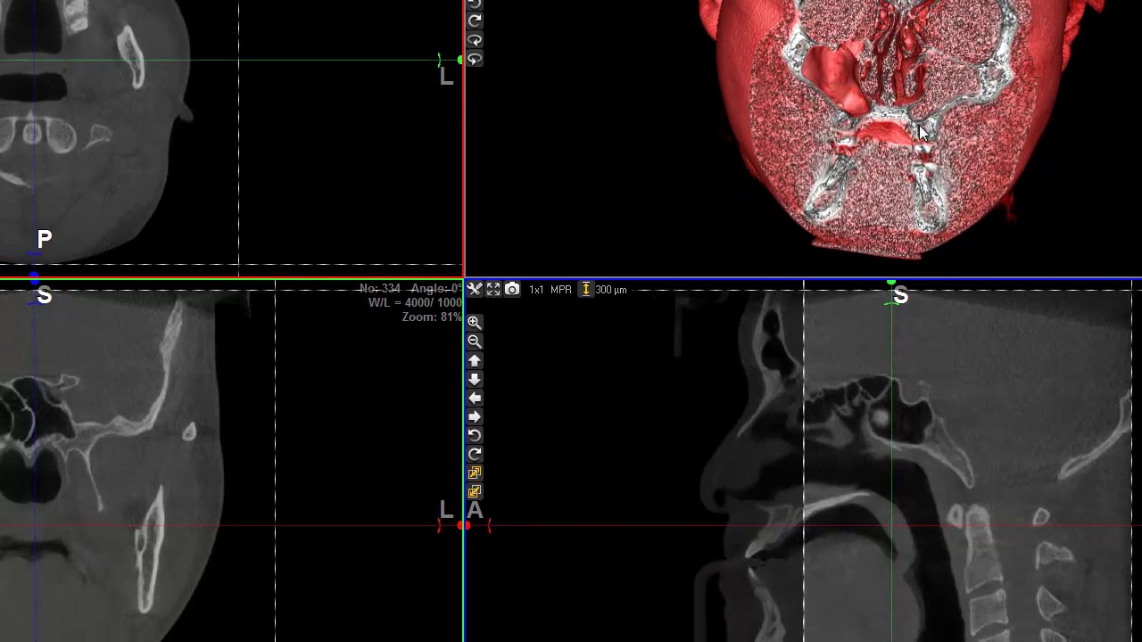
drag(953, 87, 949, 67)
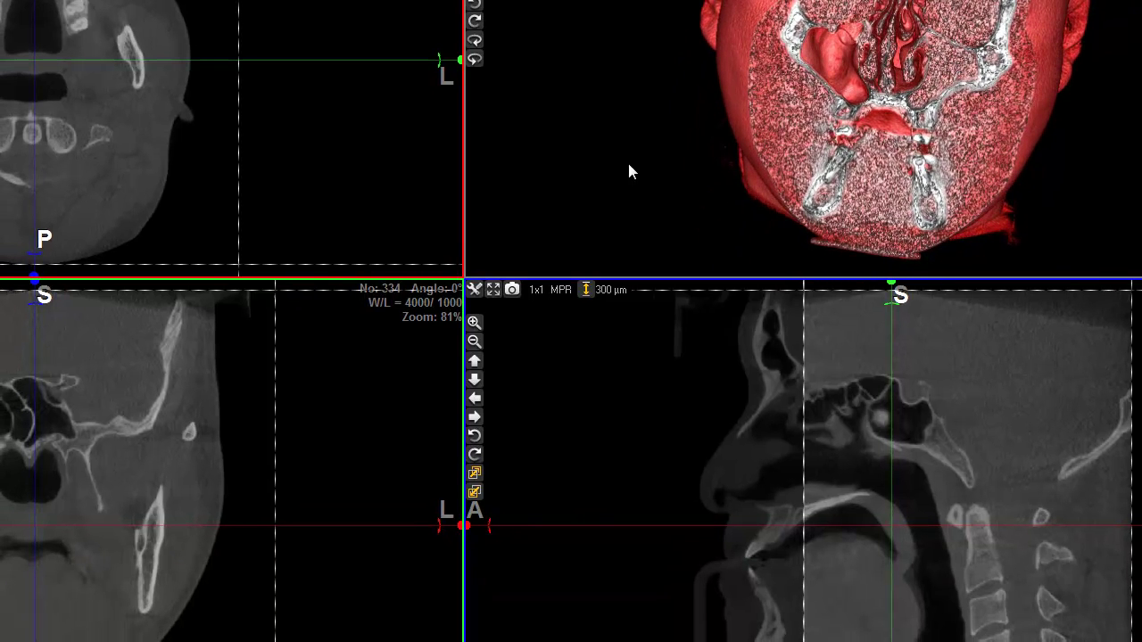
Move the coronal slice to 229 through the sagittal view and zoom in on it
click(831, 489)
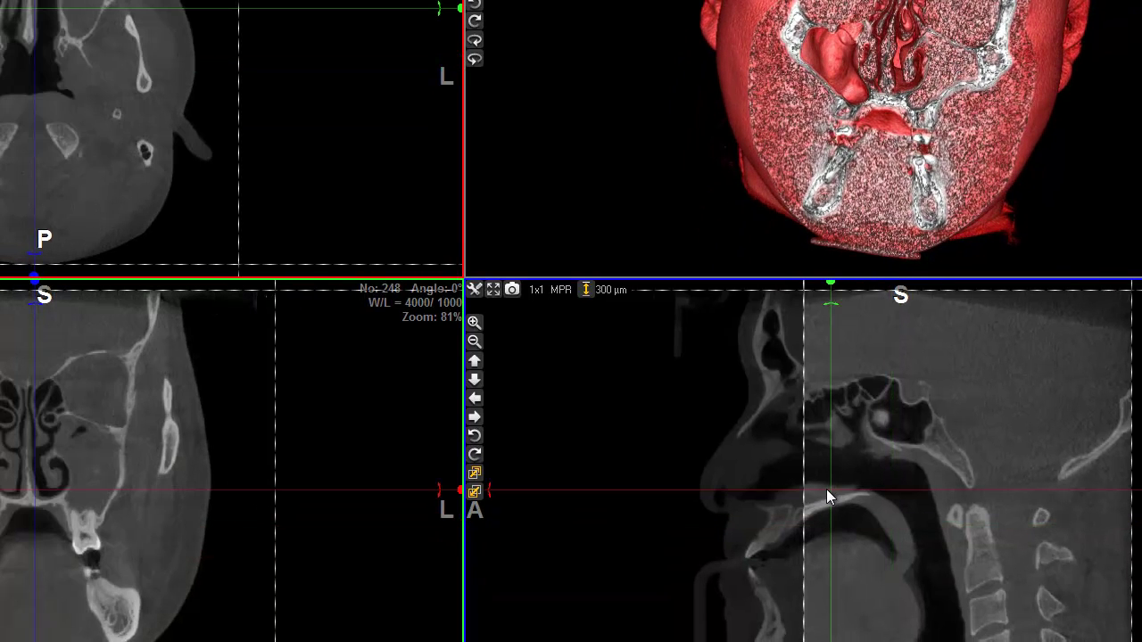
click(816, 496)
right_drag(69, 534, 19, 467)
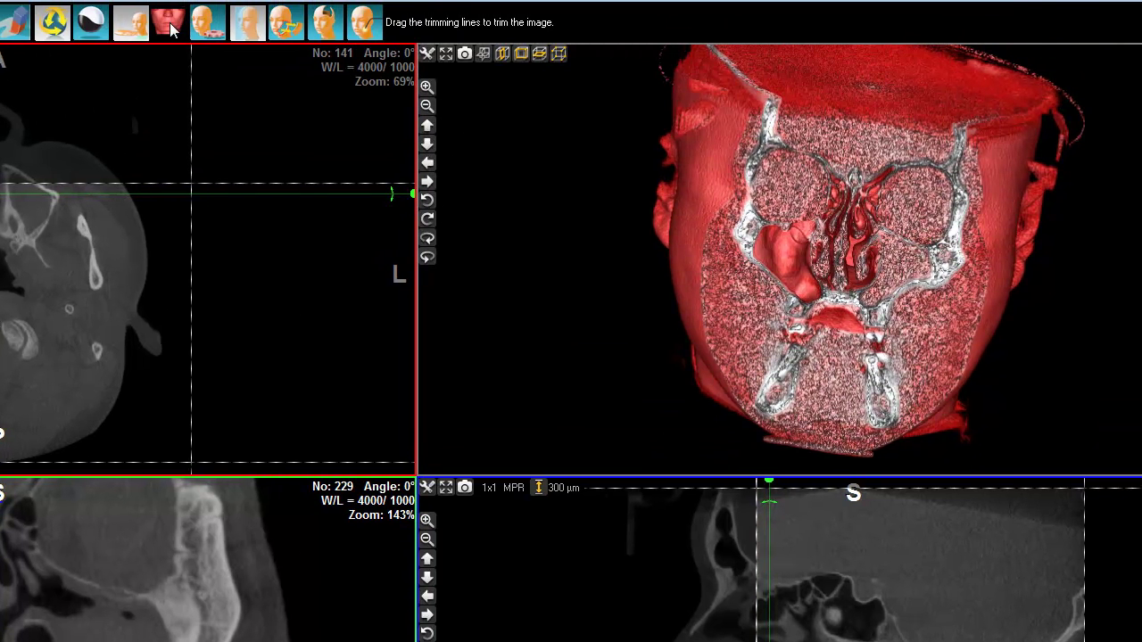
Apply the CT Airways > Airways 3D template and rotate the rendering to a front view
click(170, 27)
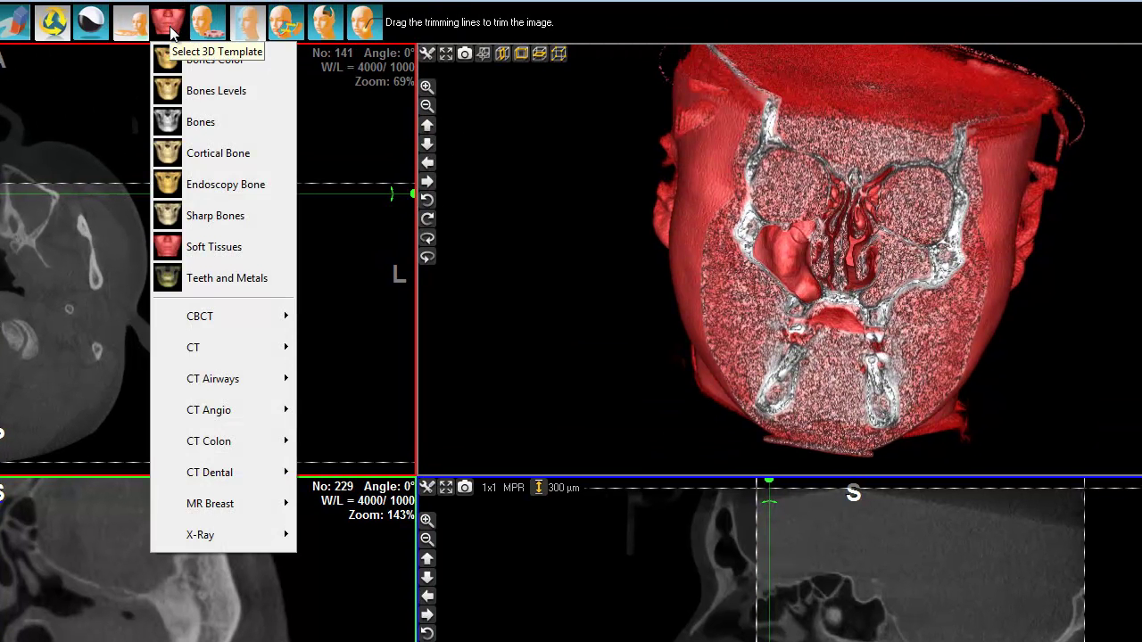
mouse_move(209, 386)
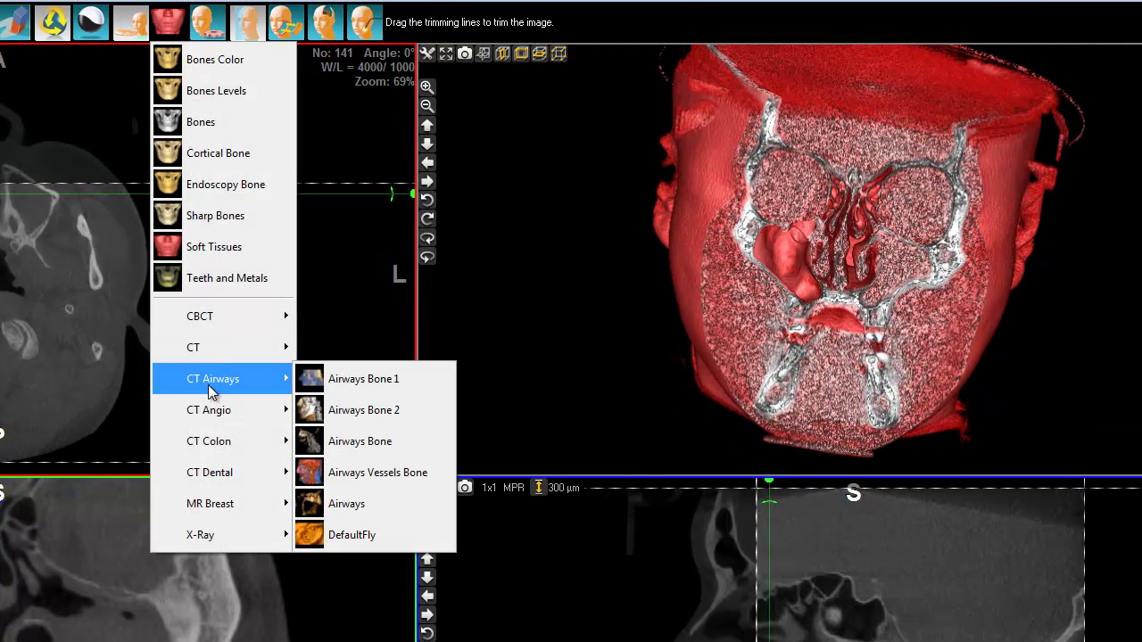
click(375, 505)
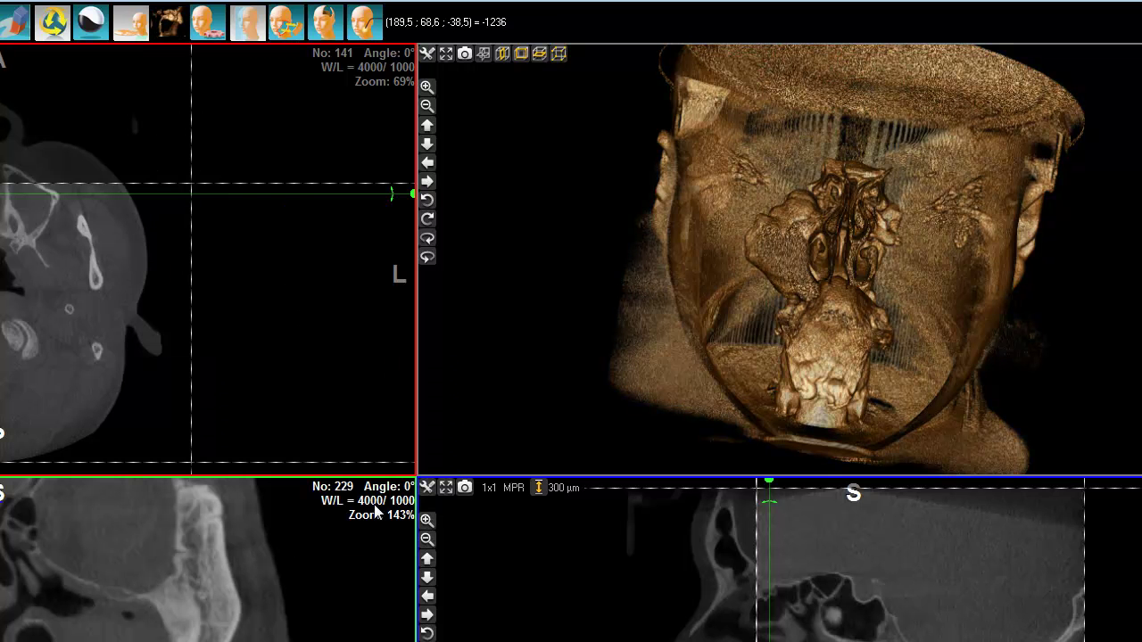
drag(817, 339, 958, 327)
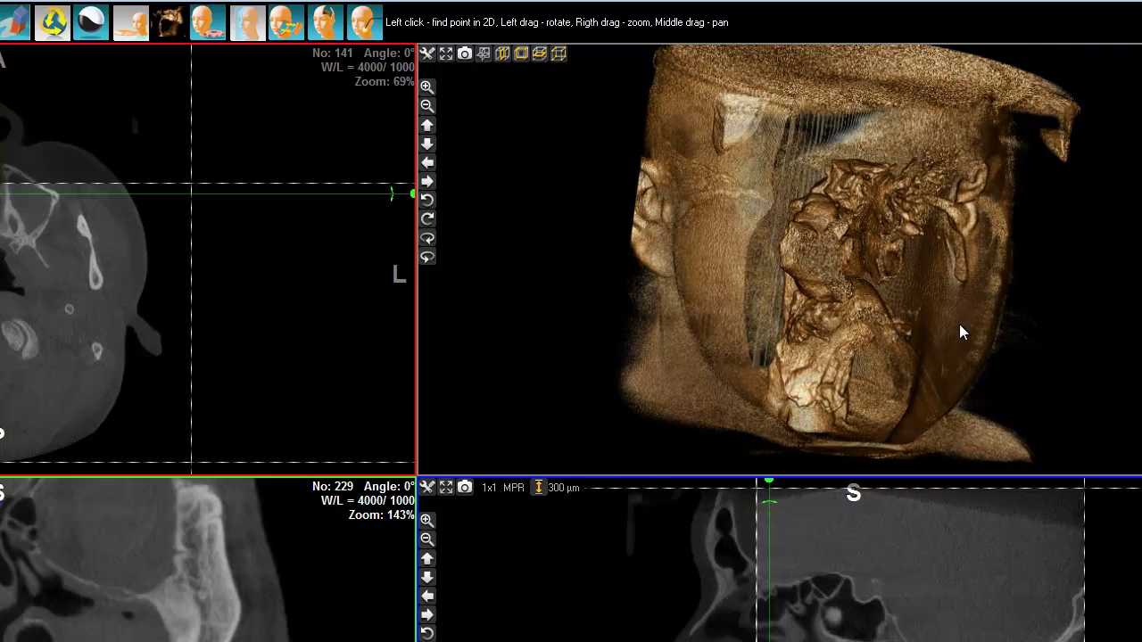
Reposition the slices through the sinuses and midline, adjust the axial trim, and face the head forward
click(929, 321)
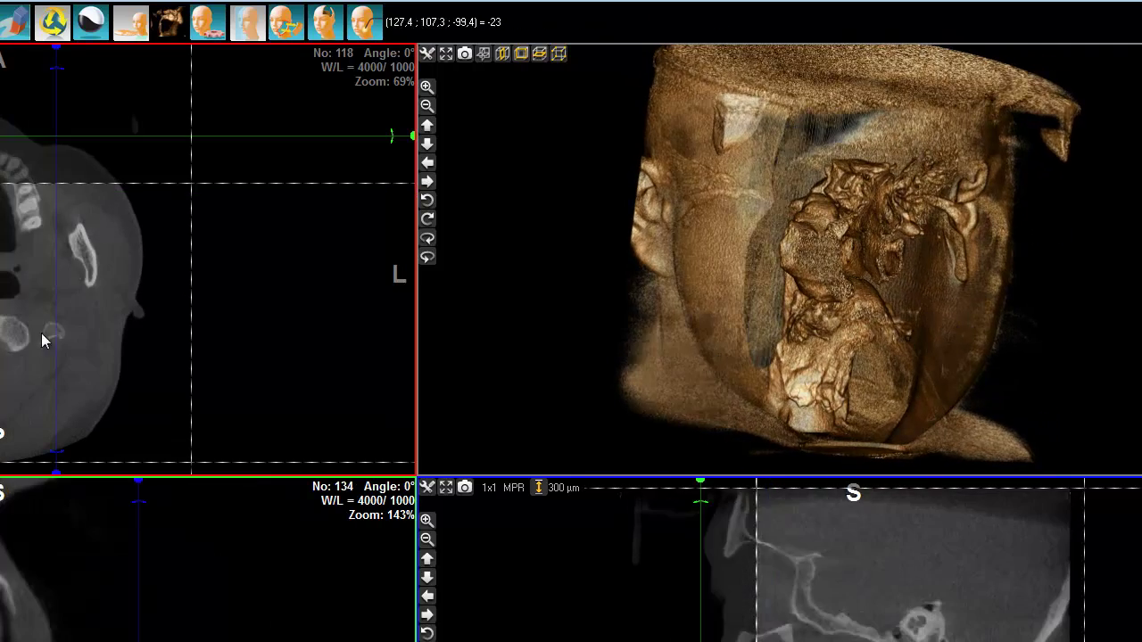
drag(58, 184, 71, 158)
drag(872, 364, 732, 351)
drag(842, 232, 1140, 227)
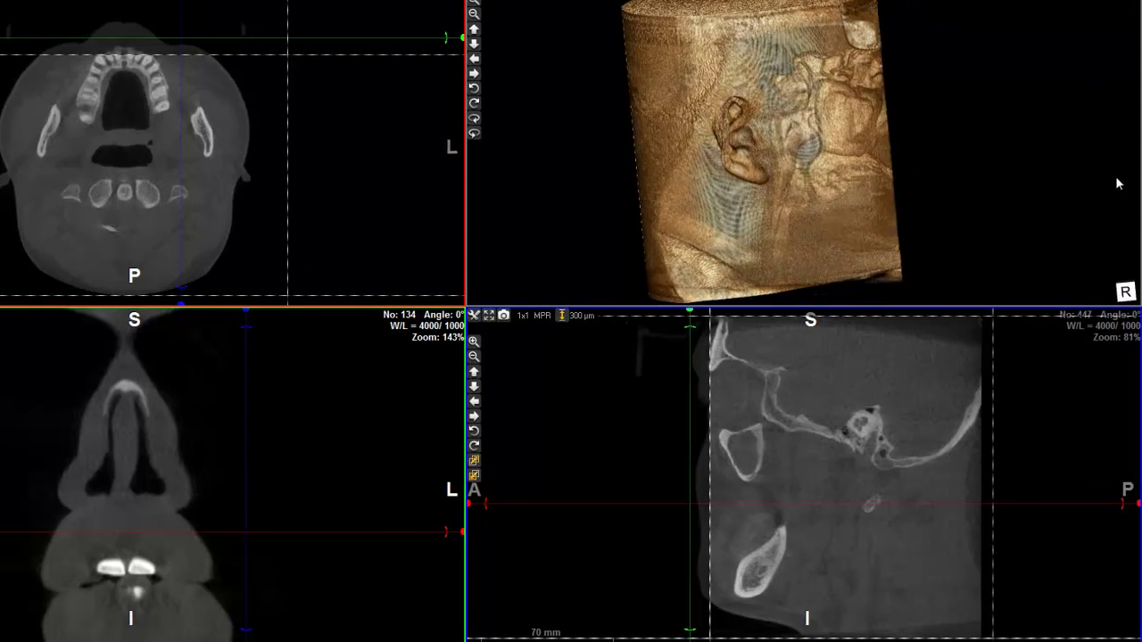
mouse_move(1118, 183)
mouse_down()
mouse_move(1121, 209)
mouse_move(1111, 183)
mouse_move(1109, 209)
mouse_move(1116, 184)
mouse_up()
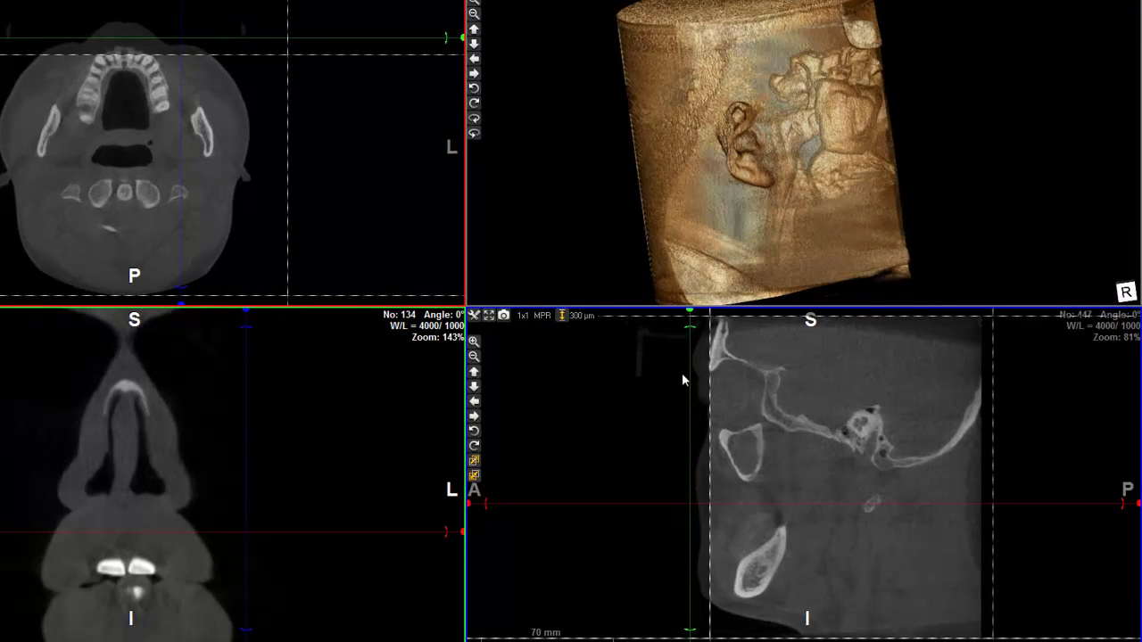
Clip the top off the volume and rotate it back and forth to inspect the cut
drag(904, 313, 905, 353)
drag(755, 89, 810, 130)
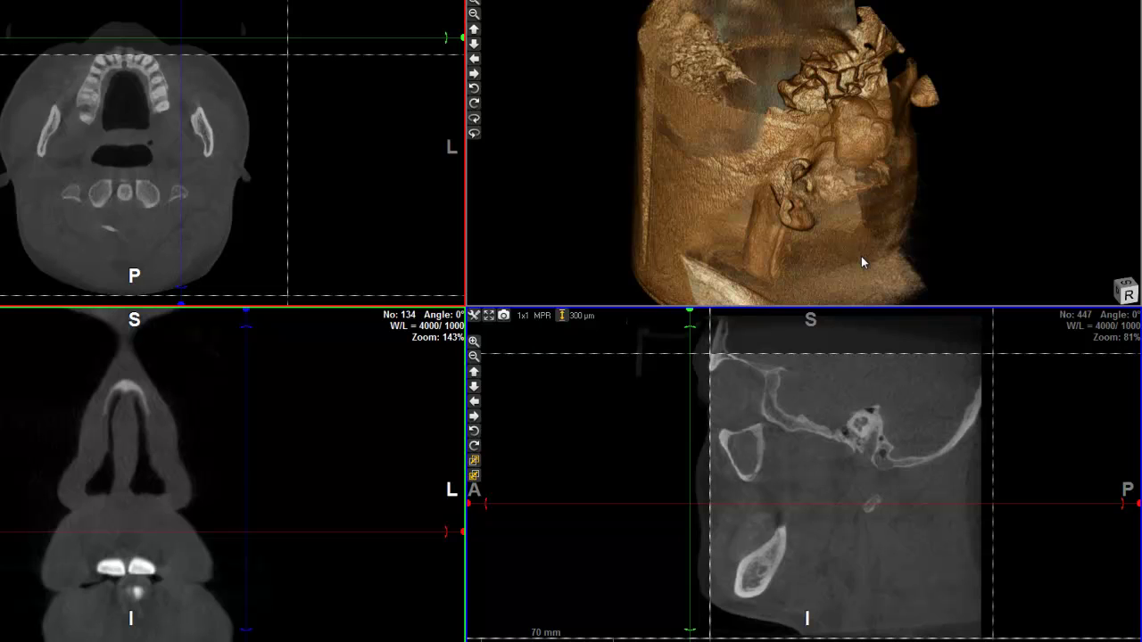
drag(862, 222, 555, 211)
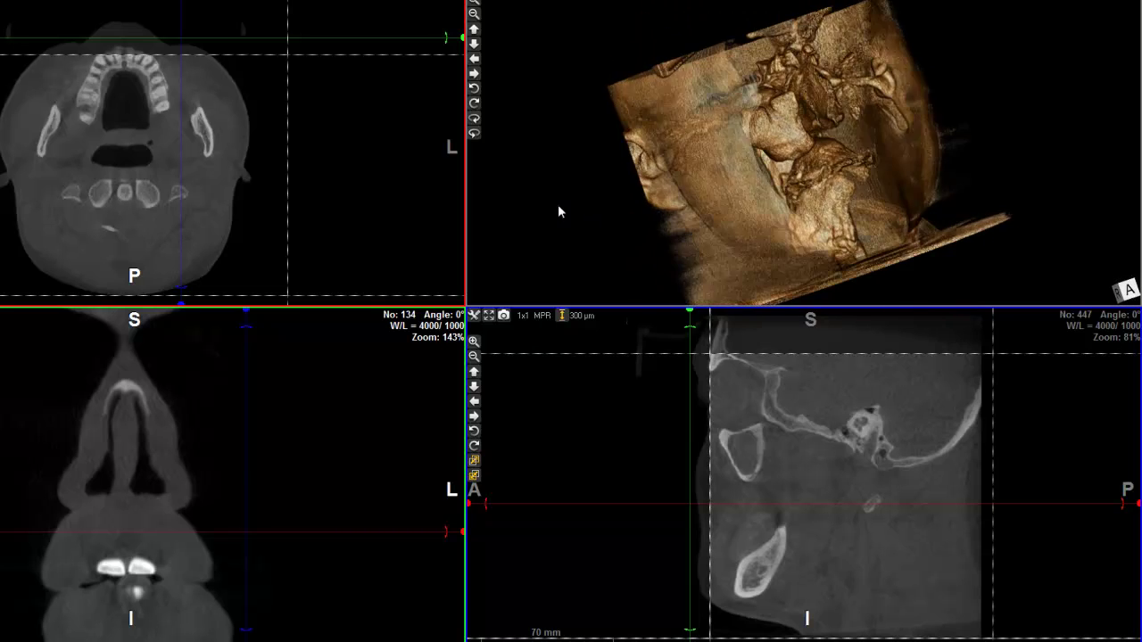
drag(1022, 193, 948, 239)
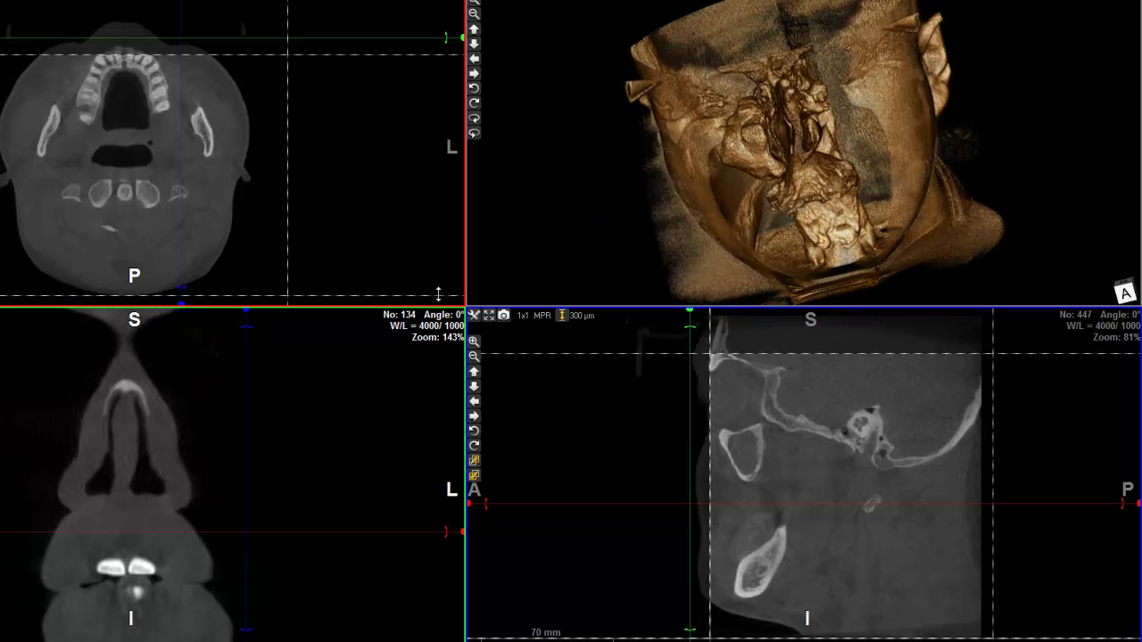
In the axial view, trim the left, right, back and front sides in around the right maxillary sinus
click(134, 444)
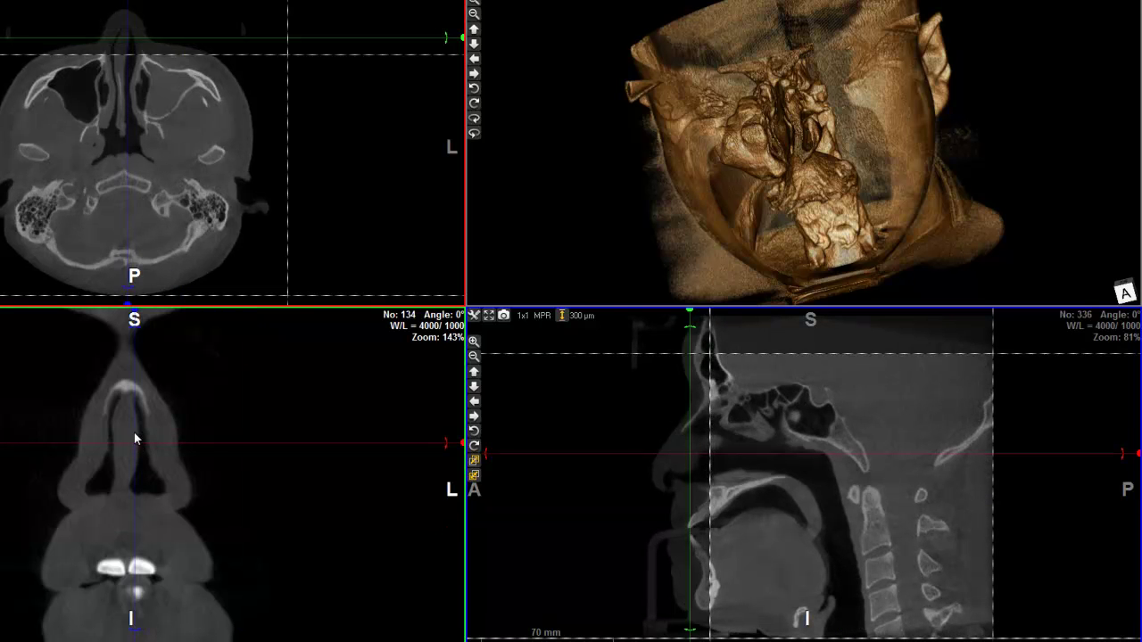
scroll(89, 74, up, 3)
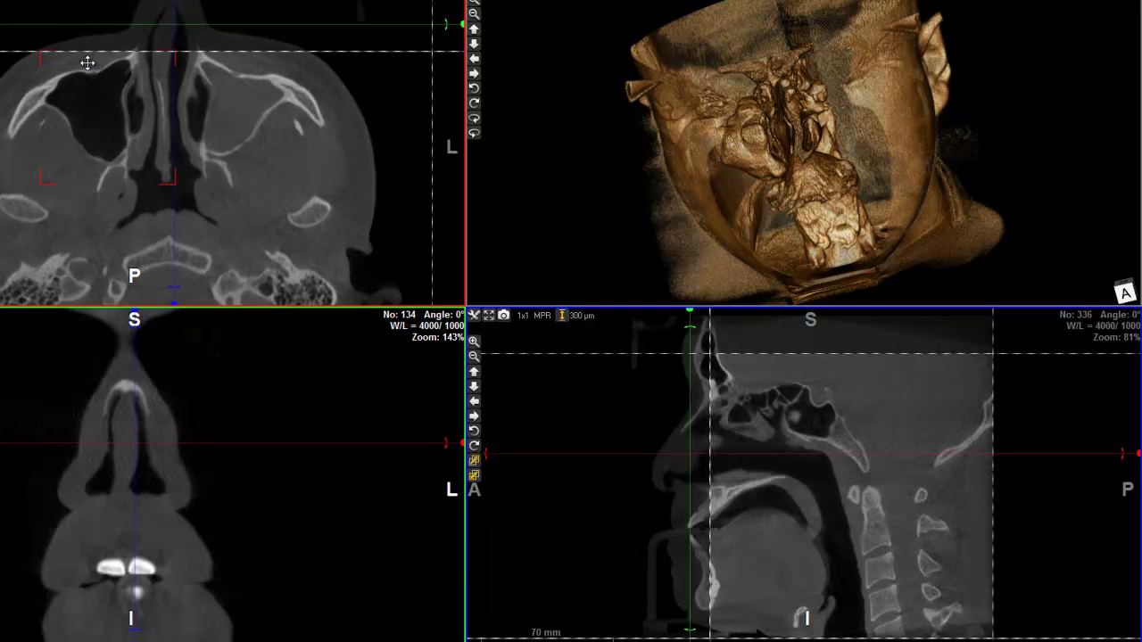
scroll(89, 74, down, 3)
drag(4, 150, 82, 156)
drag(326, 157, 172, 178)
scroll(172, 178, down, 2)
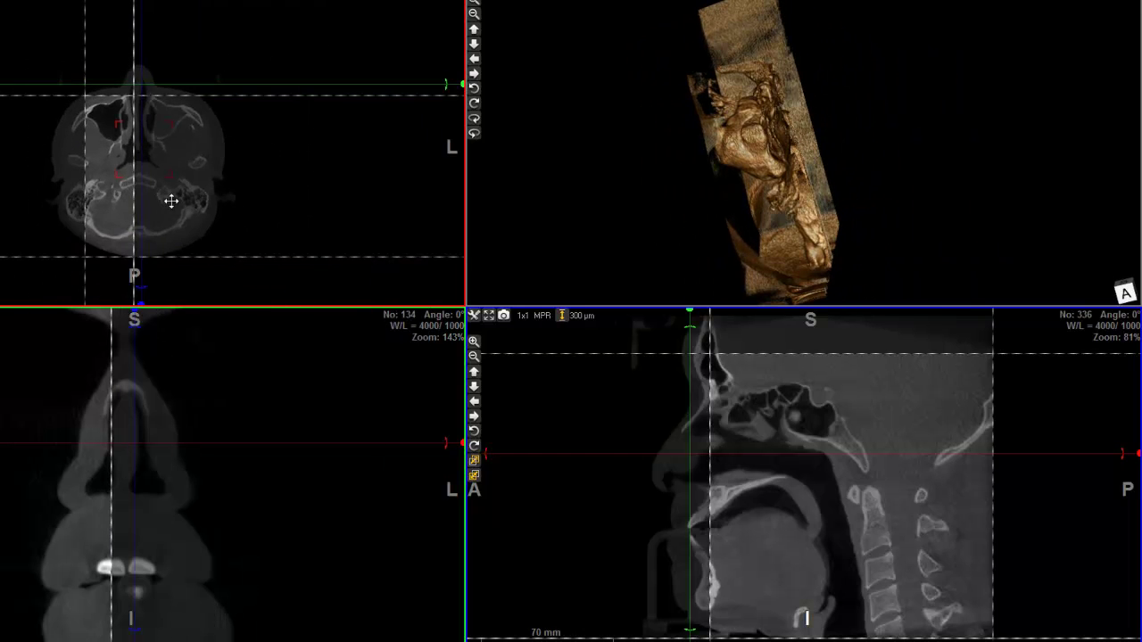
drag(109, 260, 119, 147)
scroll(102, 121, up, 3)
scroll(108, 60, up, 2)
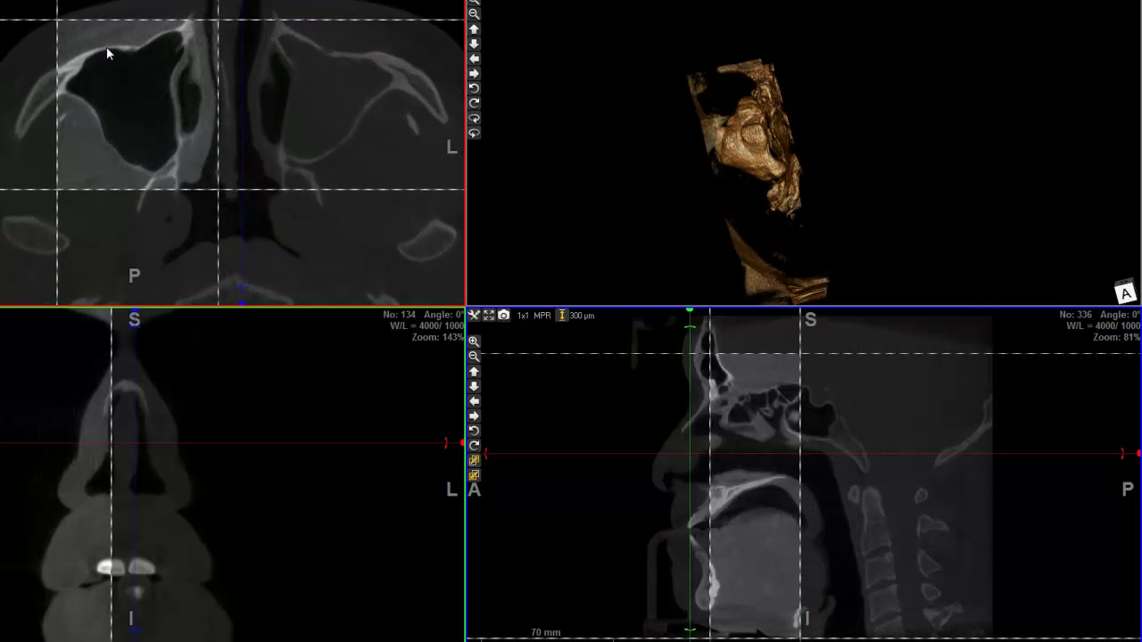
drag(133, 21, 134, 28)
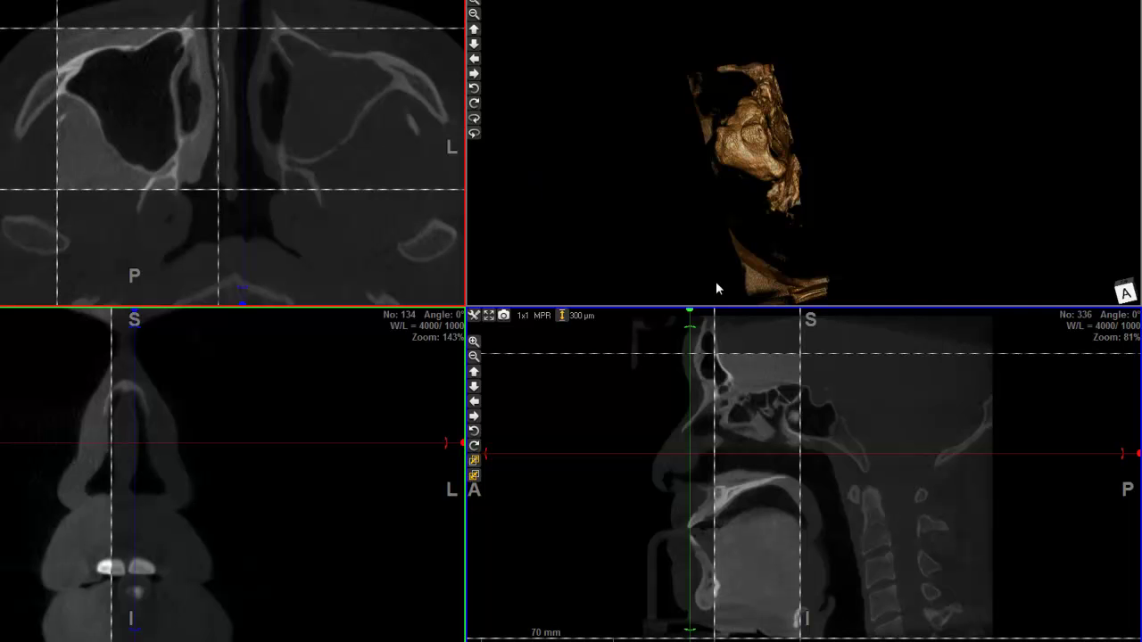
Centre the slices on the sinus, crop above and below it in the sagittal view, and inspect the block
click(131, 94)
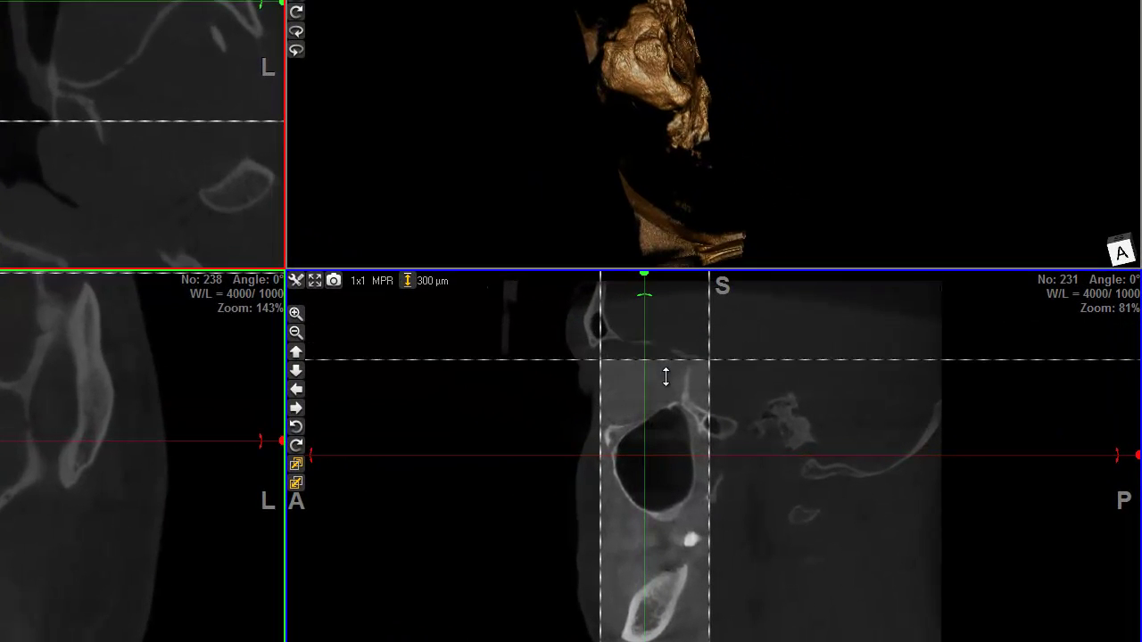
drag(665, 376, 665, 403)
drag(678, 596, 670, 530)
drag(653, 80, 761, 93)
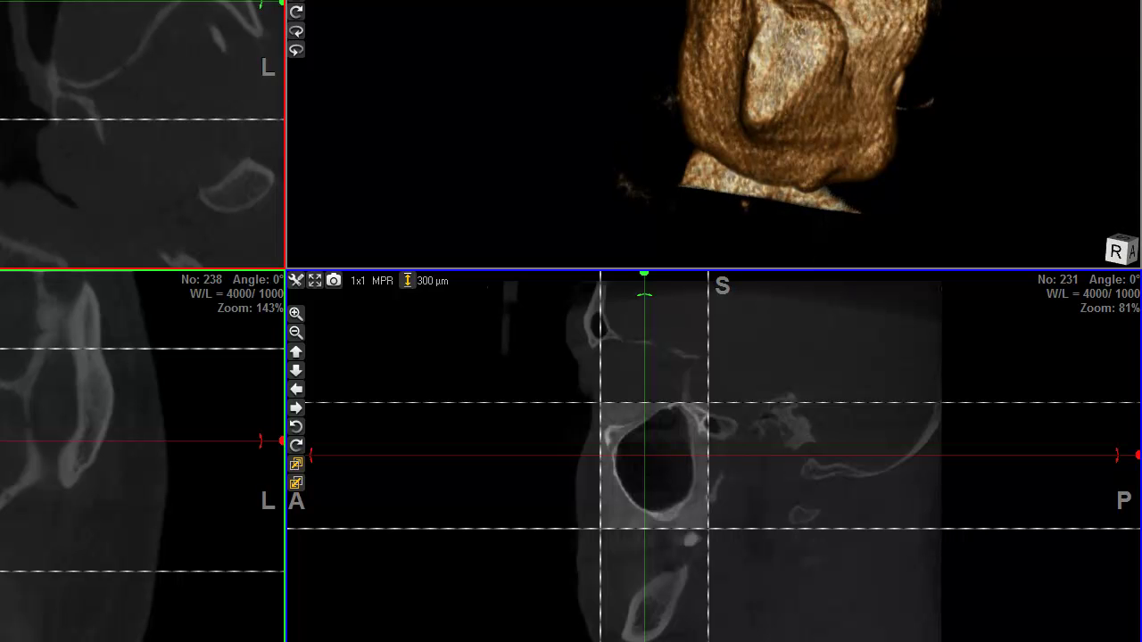
drag(673, 89, 983, 57)
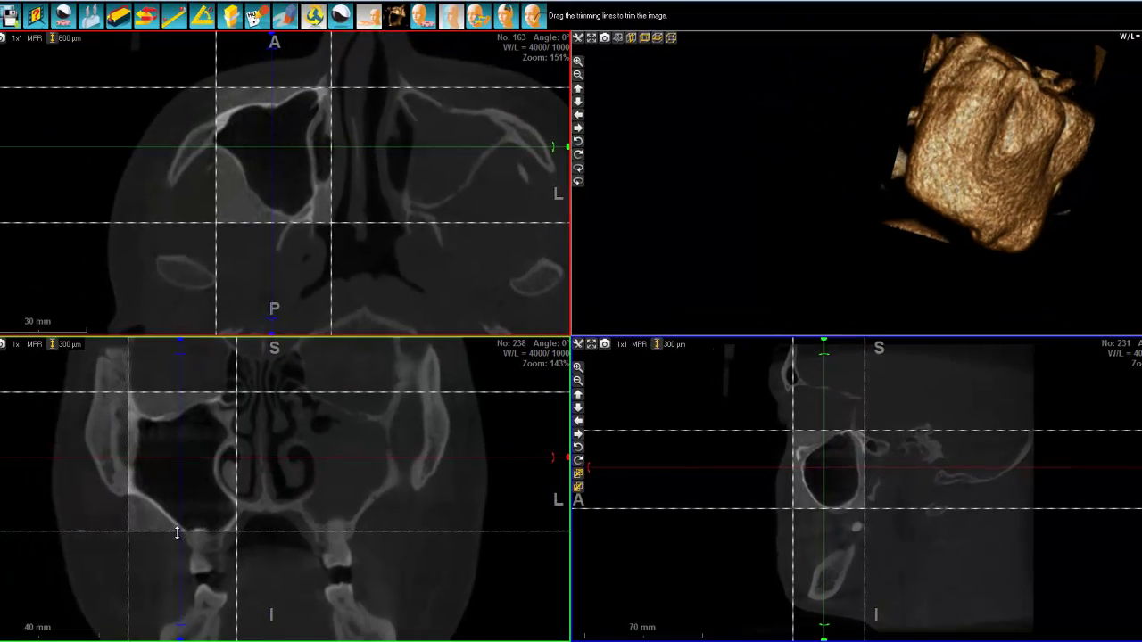
Zoom the coronal view, drag its upper trim line down to the sinus floor, and rotate the slab
drag(669, 231, 770, 5)
mouse_move(907, 154)
mouse_down()
mouse_move(750, 145)
mouse_move(928, 161)
mouse_up()
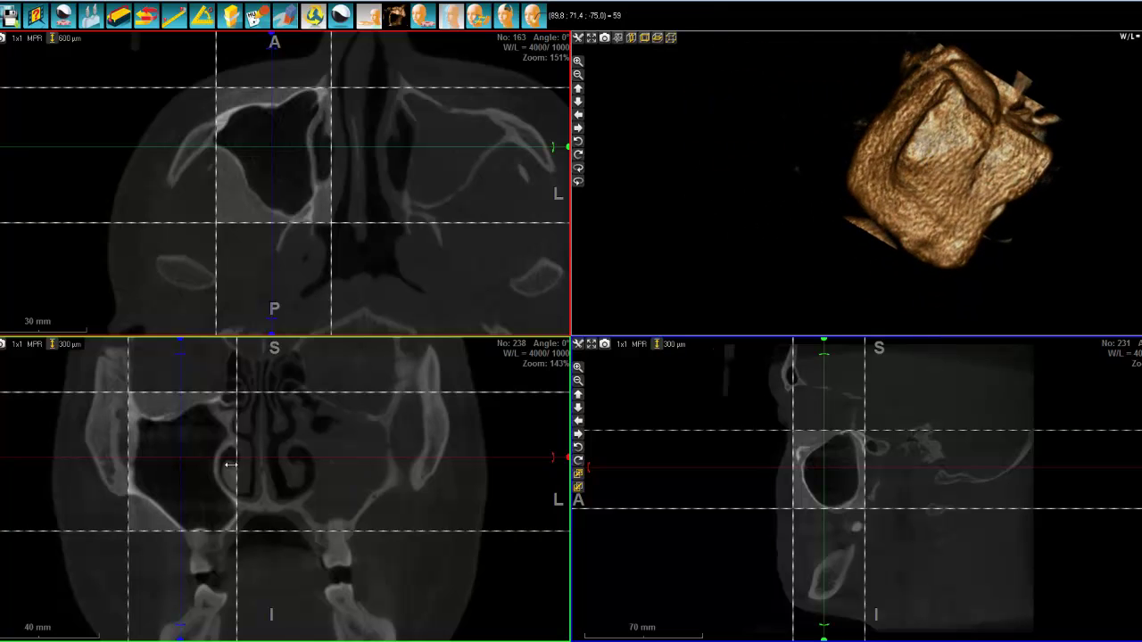
scroll(166, 433, up, 3)
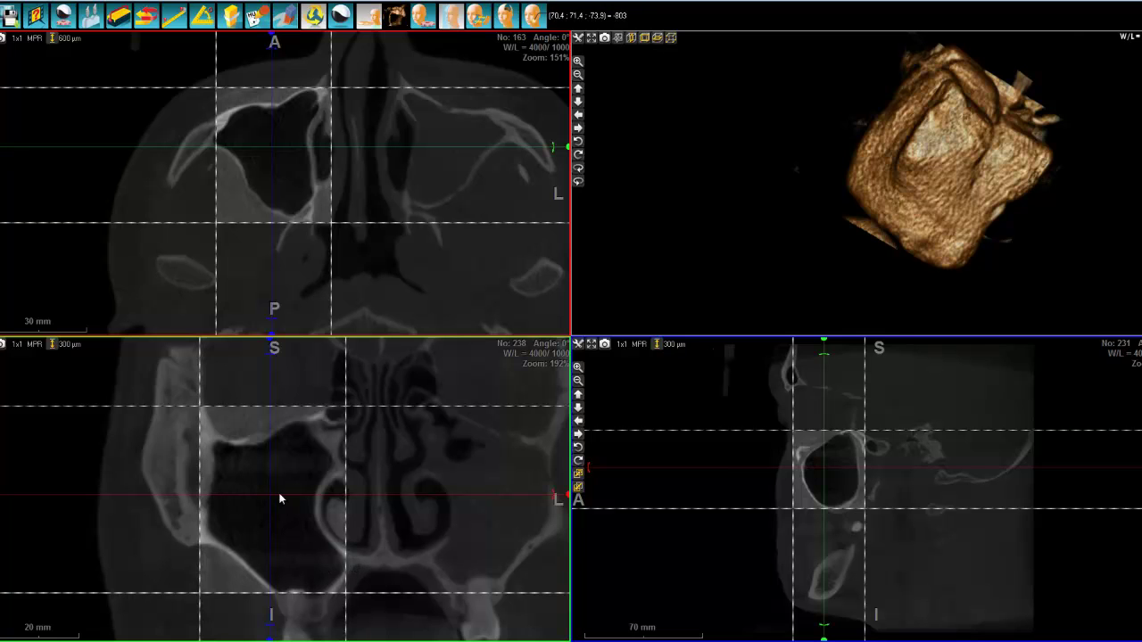
drag(300, 405, 312, 553)
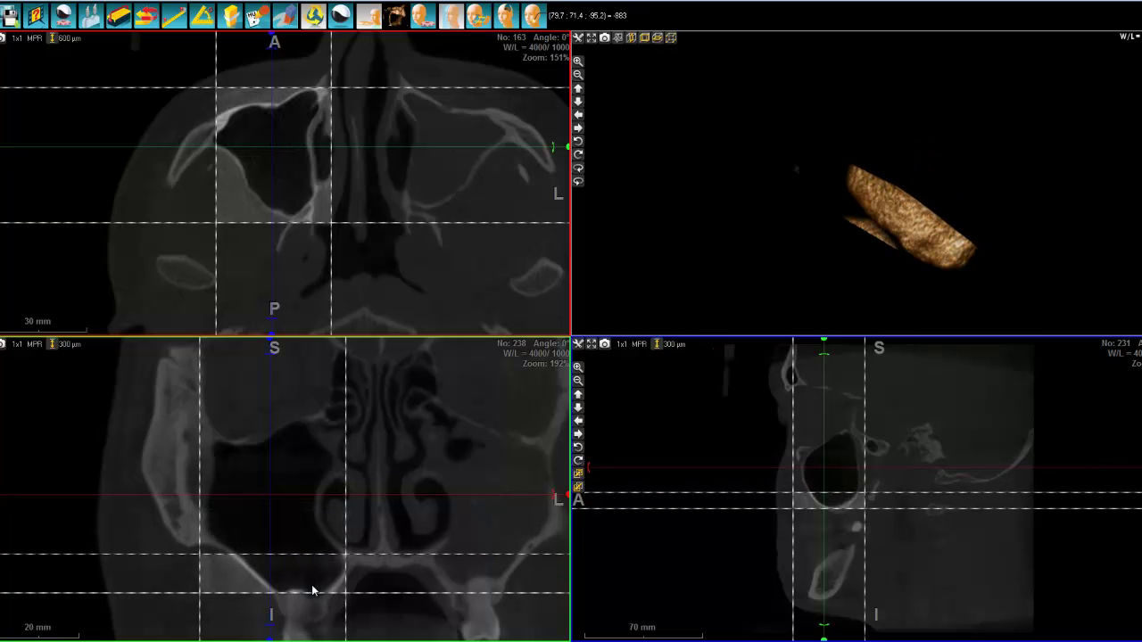
drag(981, 253, 919, 194)
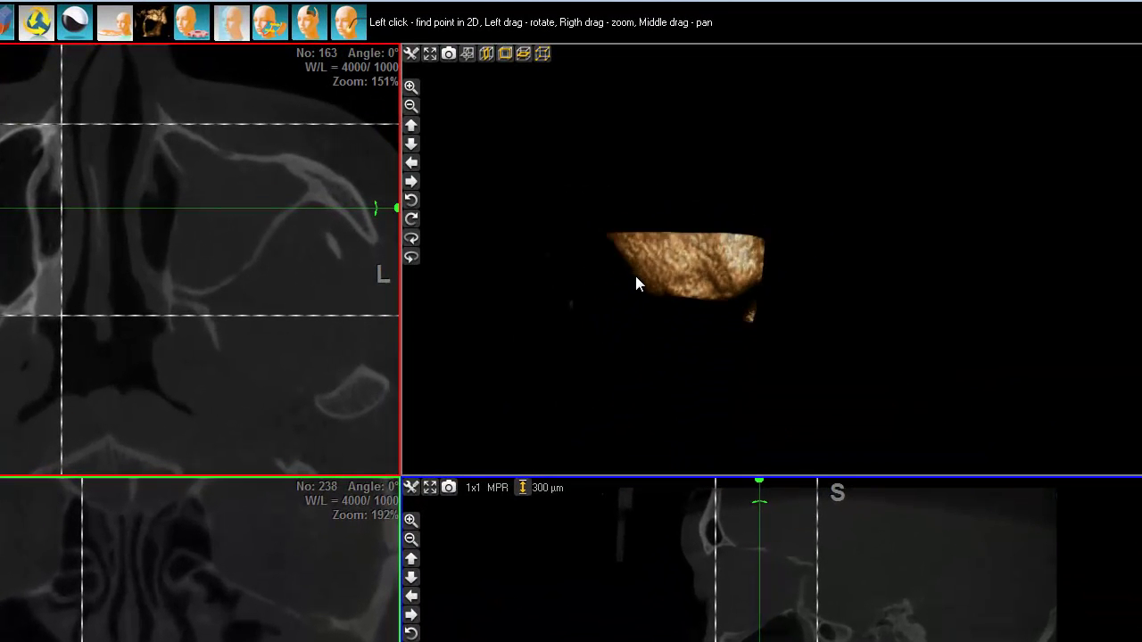
drag(900, 254, 903, 258)
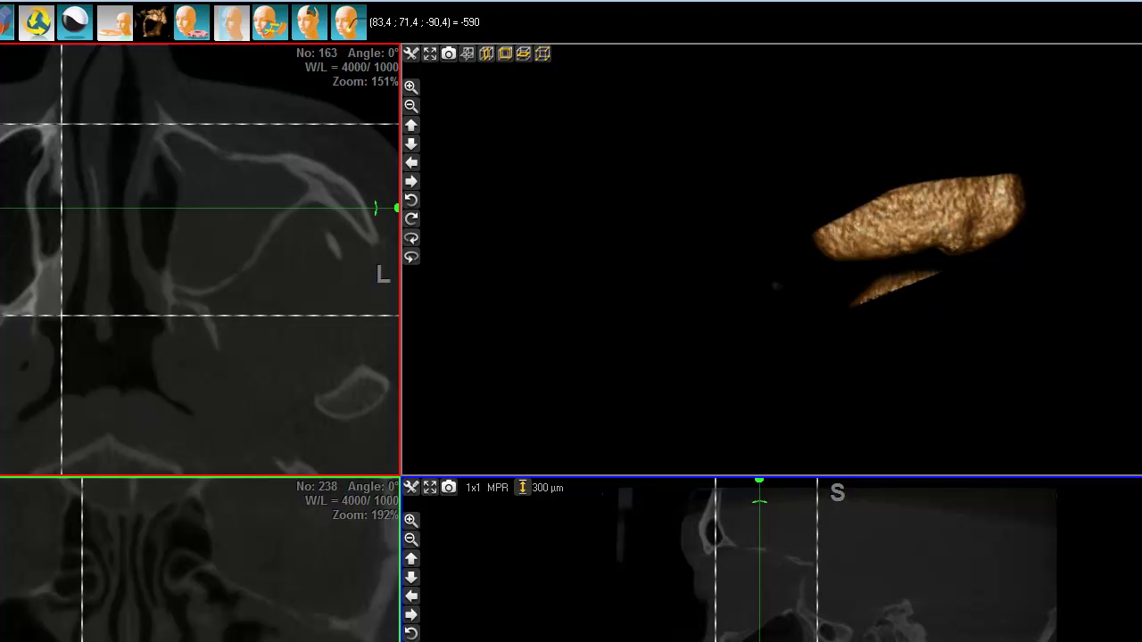
Shift the axial vertical trim line slightly right, then rotate and centre the isolated sinus cast
scroll(44, 222, down, 5)
drag(65, 215, 57, 221)
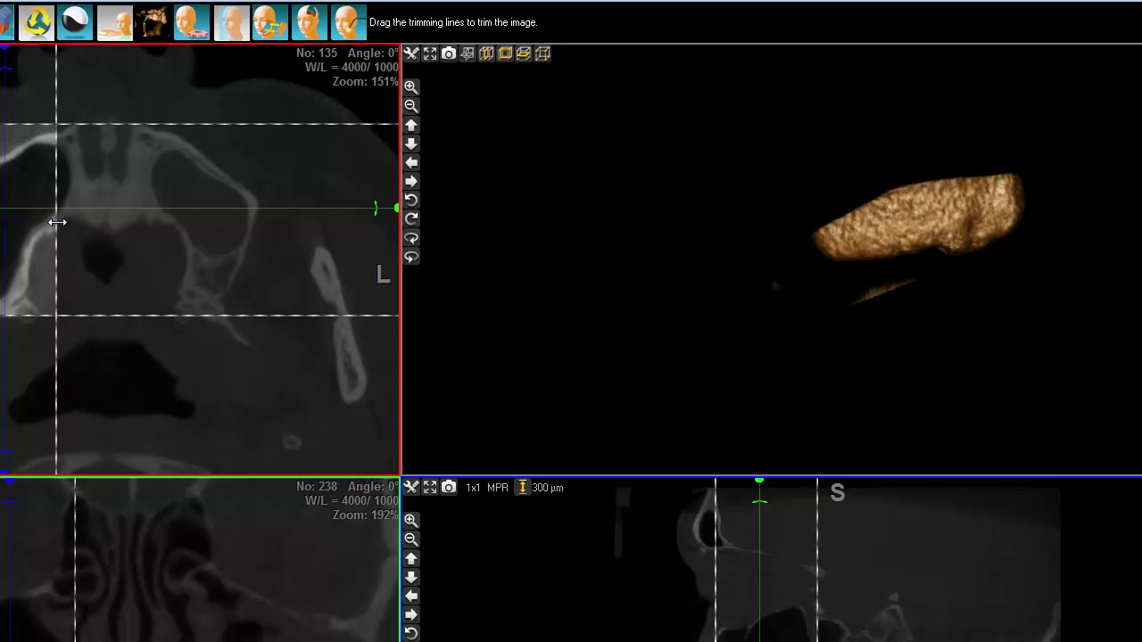
drag(958, 246, 1009, 330)
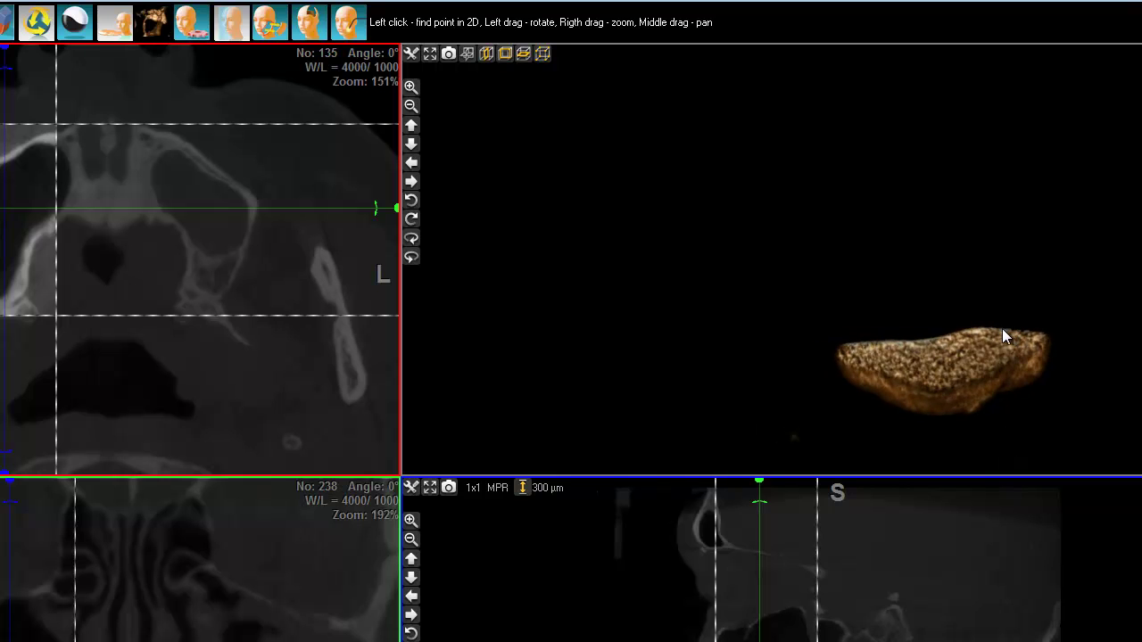
mouse_move(980, 386)
mouse_down()
mouse_move(978, 298)
mouse_move(938, 102)
mouse_move(996, 355)
mouse_move(999, 428)
mouse_move(999, 375)
mouse_move(950, 366)
mouse_move(955, 385)
mouse_move(839, 297)
mouse_up()
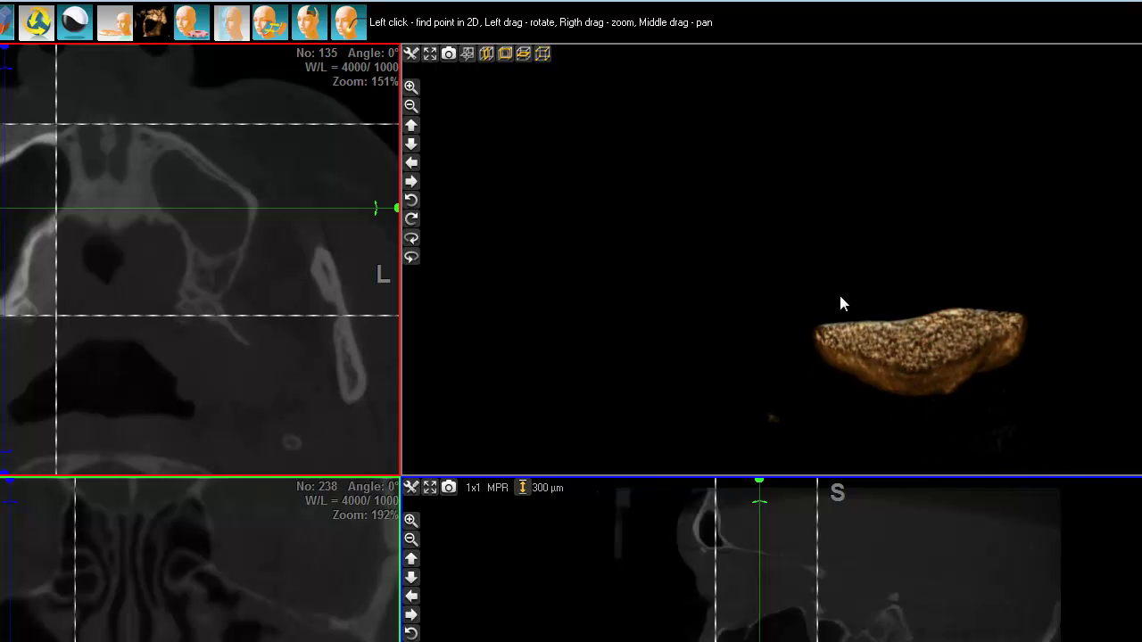
middle_drag(902, 359, 825, 280)
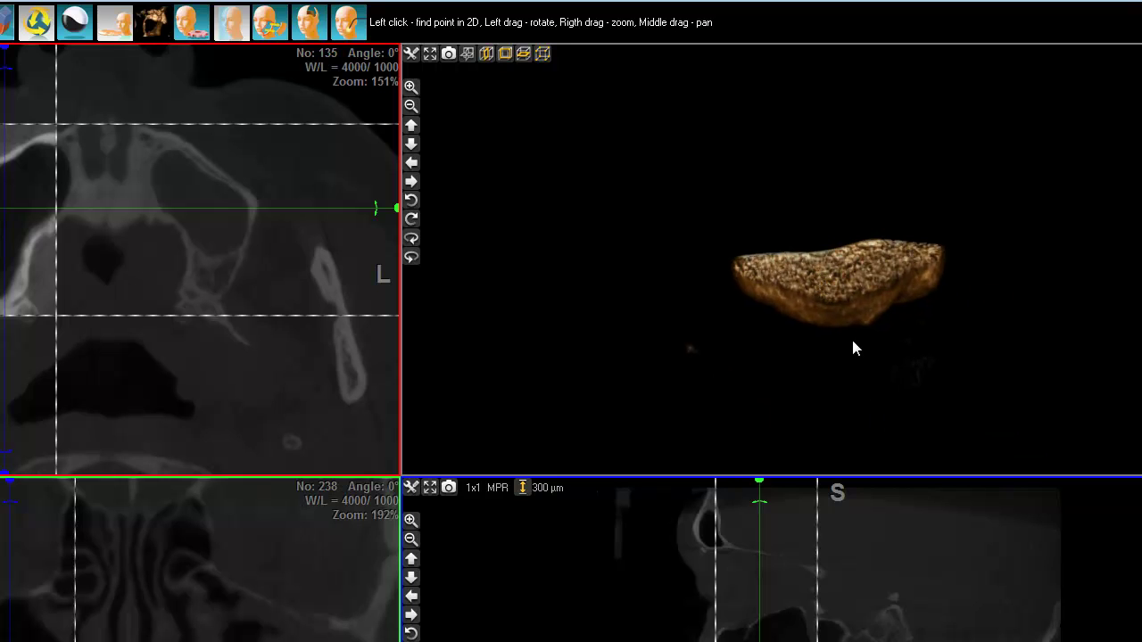
Run Volume Calculation > Calculate Visible Volume on the 3D view, getting 3,24 cubic centimetres
right_click(823, 245)
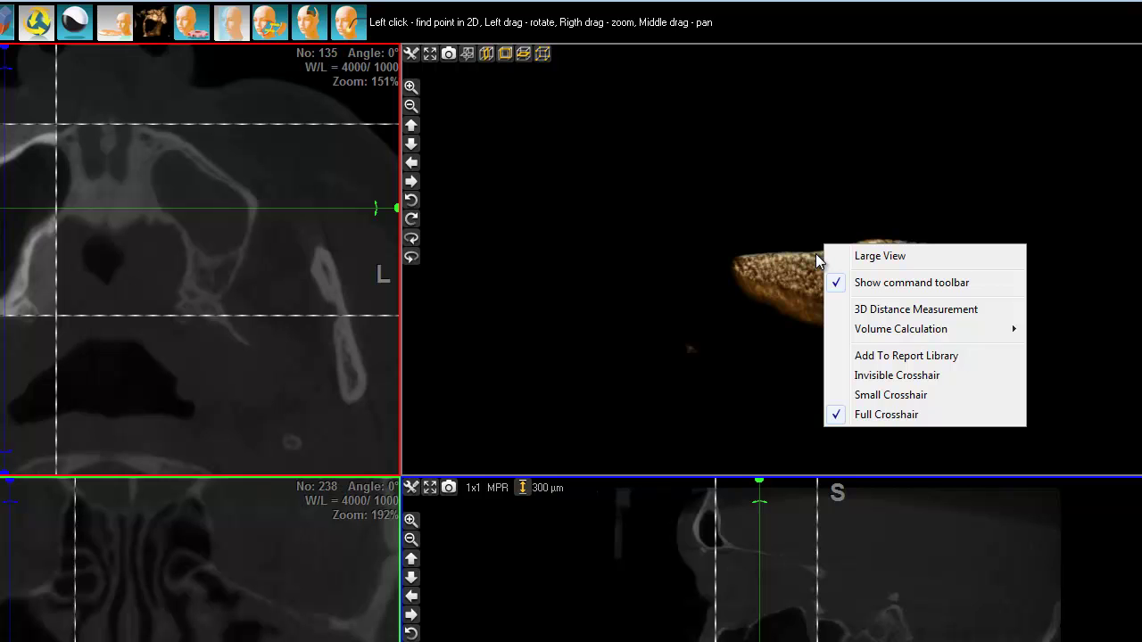
mouse_move(864, 330)
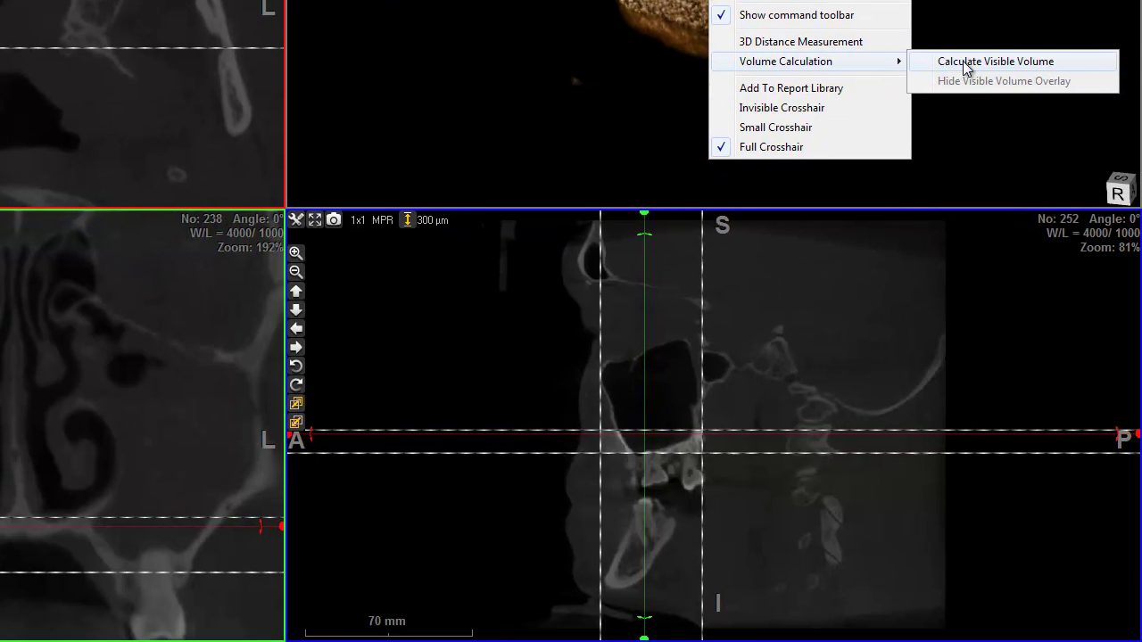
click(1097, 330)
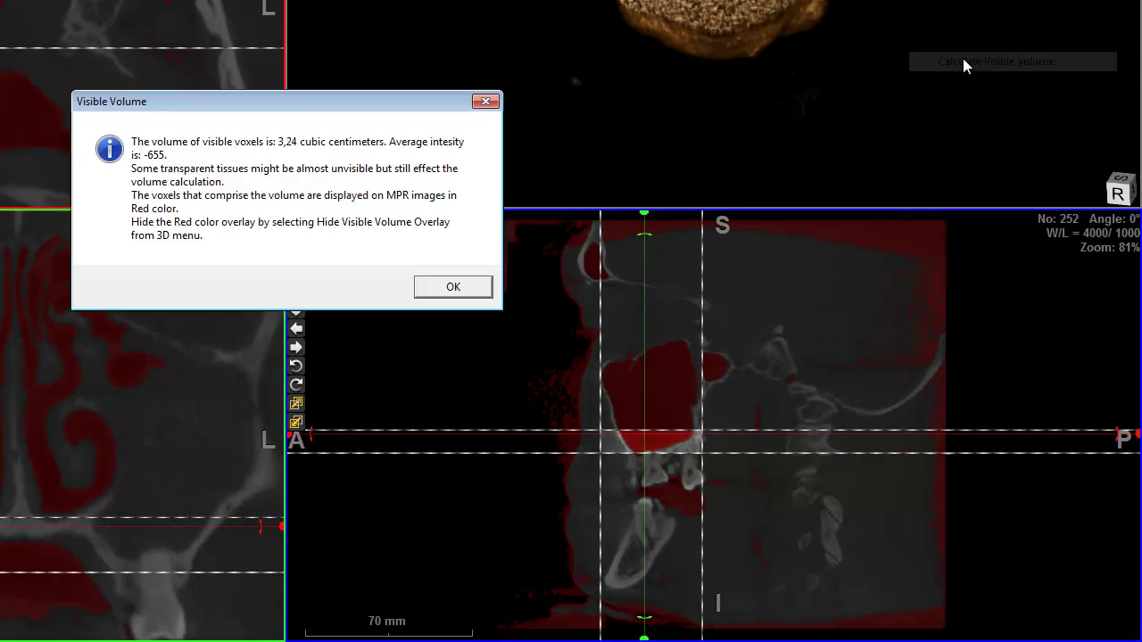